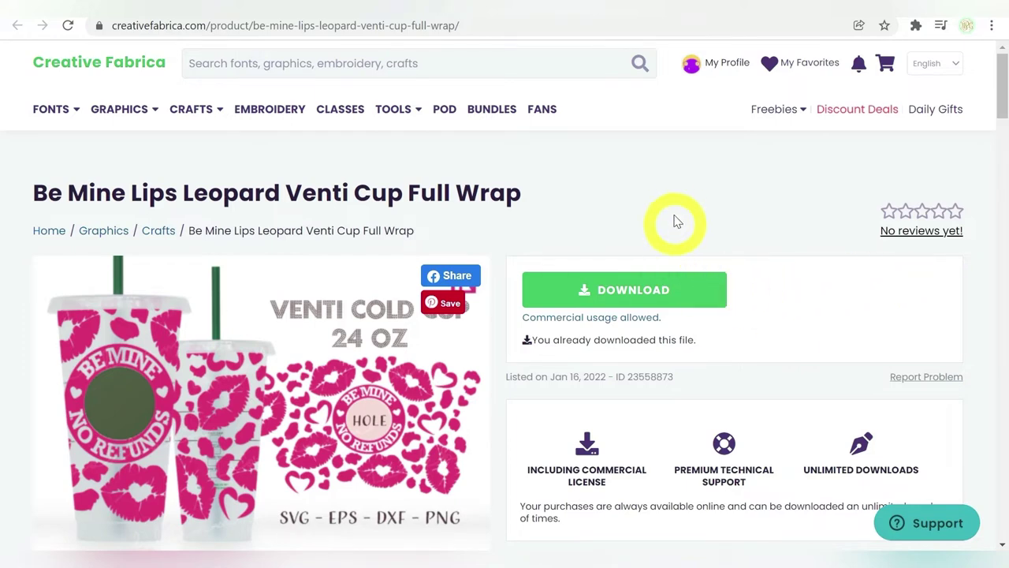
# Review the Be Mine Lips Leopard Venti Cup Full Wrap product page and download its files
pyautogui.scroll(-1, 676, 216)
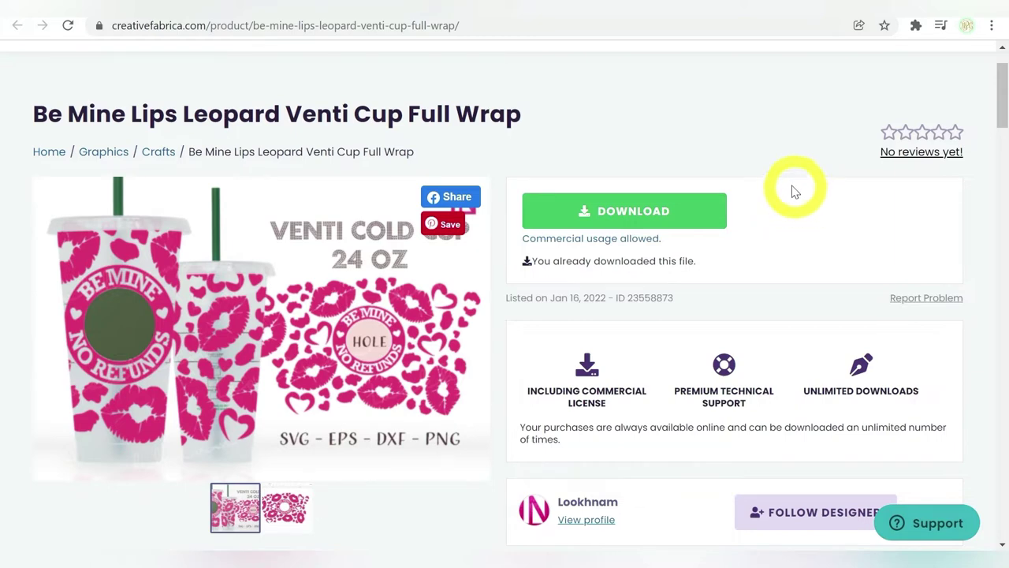
pyautogui.scroll(1, 485, 138)
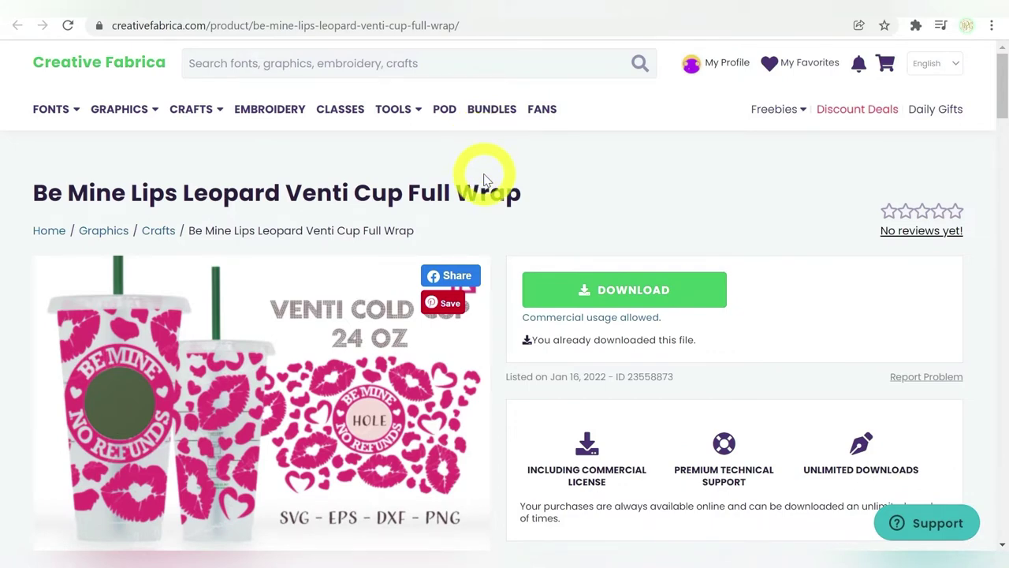
pyautogui.scroll(-2, 485, 180)
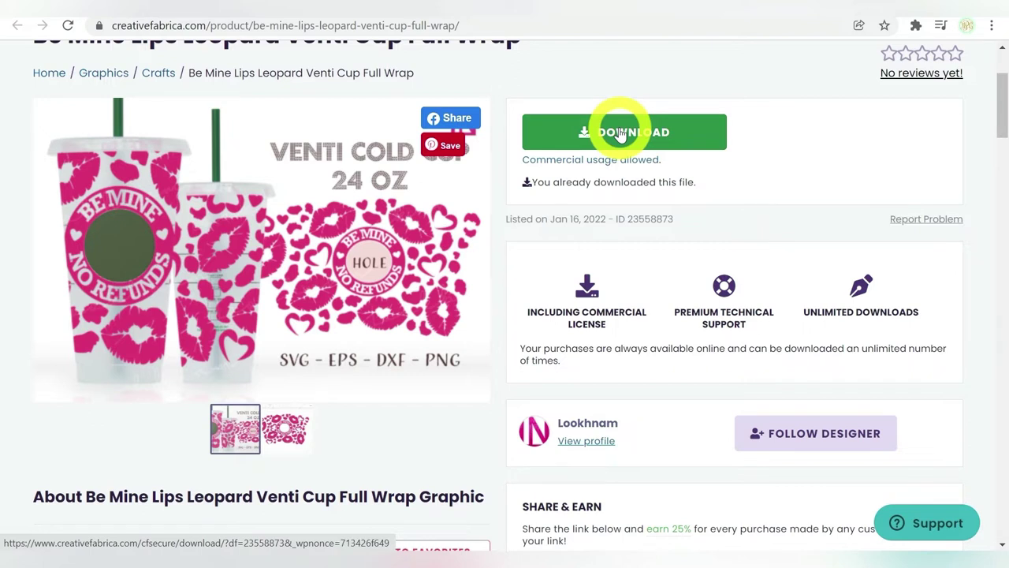
pyautogui.click(621, 133)
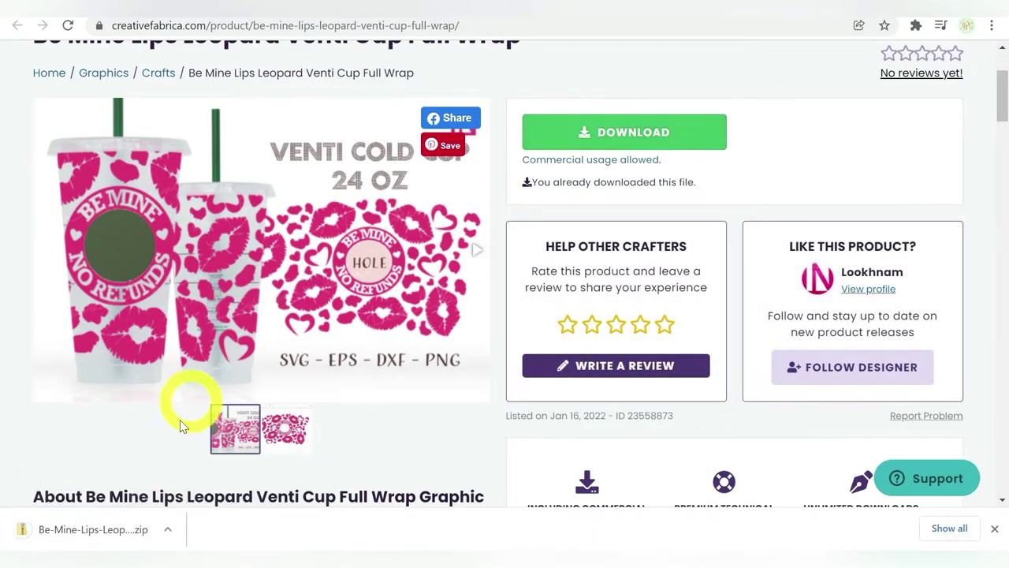
# Open the downloaded Be Mine zip in File Explorer and go to the Downloads folder holding it
pyautogui.click(126, 529)
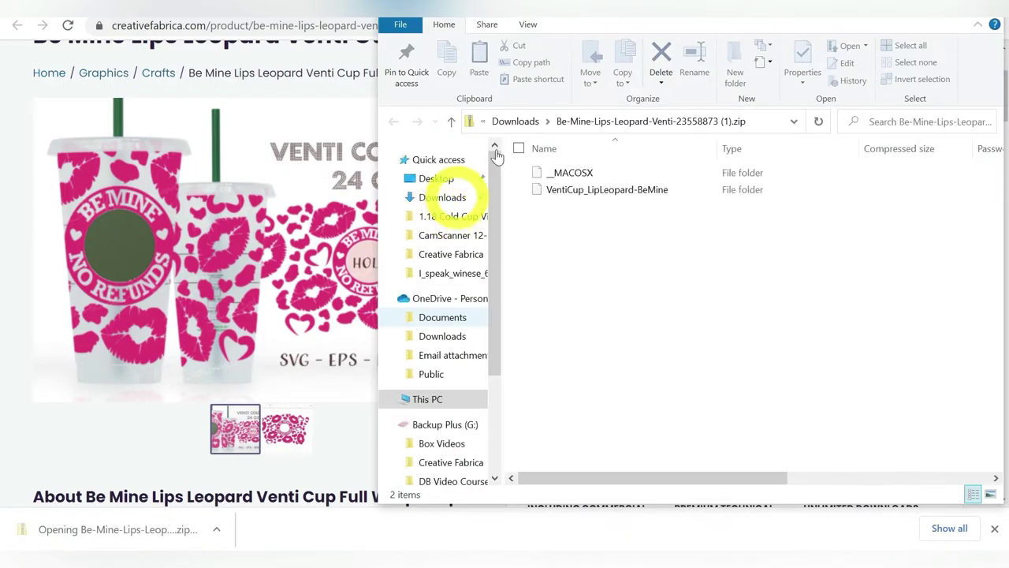
pyautogui.click(622, 25)
pyautogui.moveTo(684, 7); pyautogui.dragTo(522, 33)
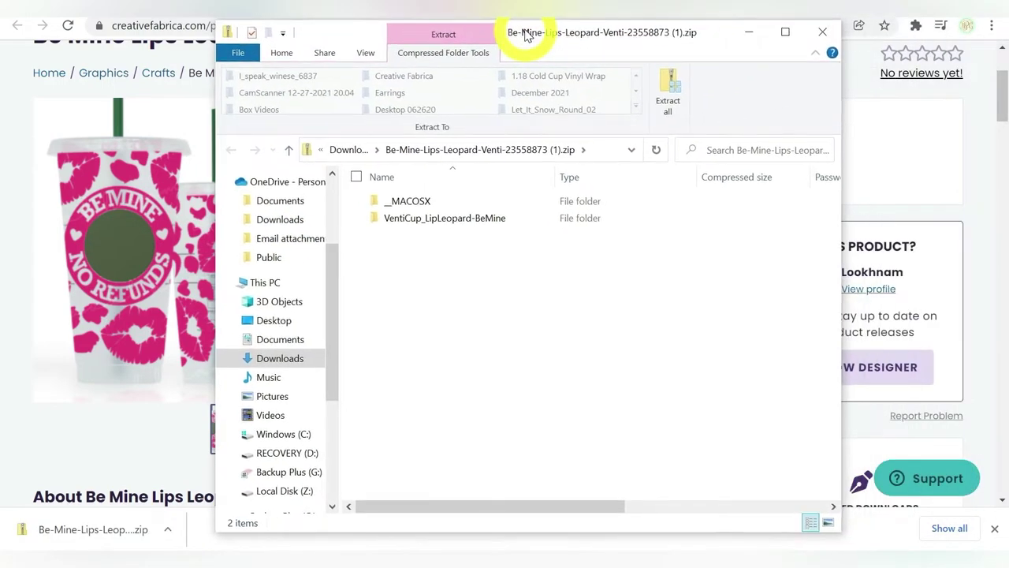
pyautogui.click(277, 357)
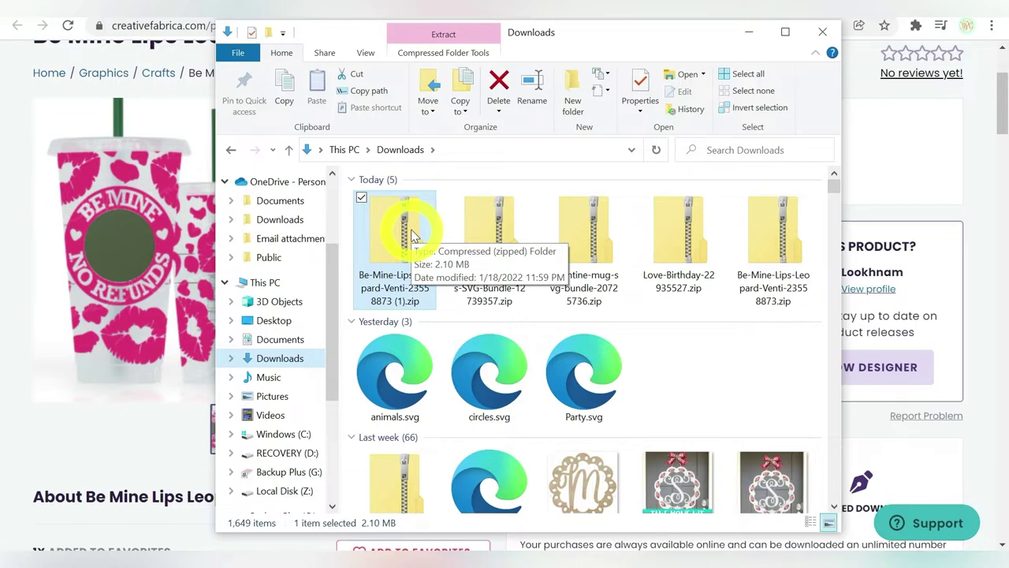
pyautogui.rightClick(411, 234)
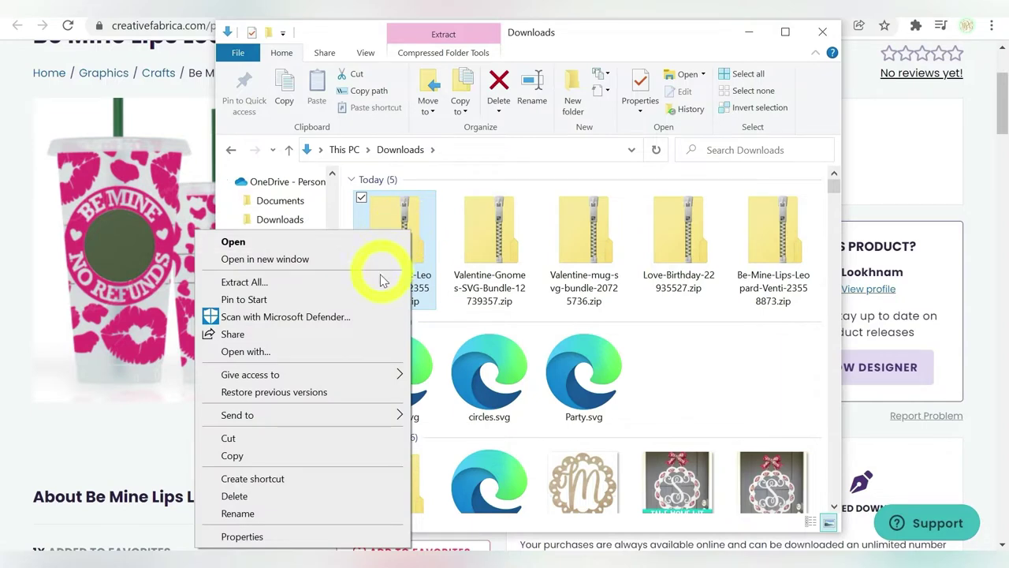
# Extract the zip into Be-Mine-Lips-Leopard-Venti-23558873 (1) without showing the extracted files afterwards
pyautogui.click(377, 282)
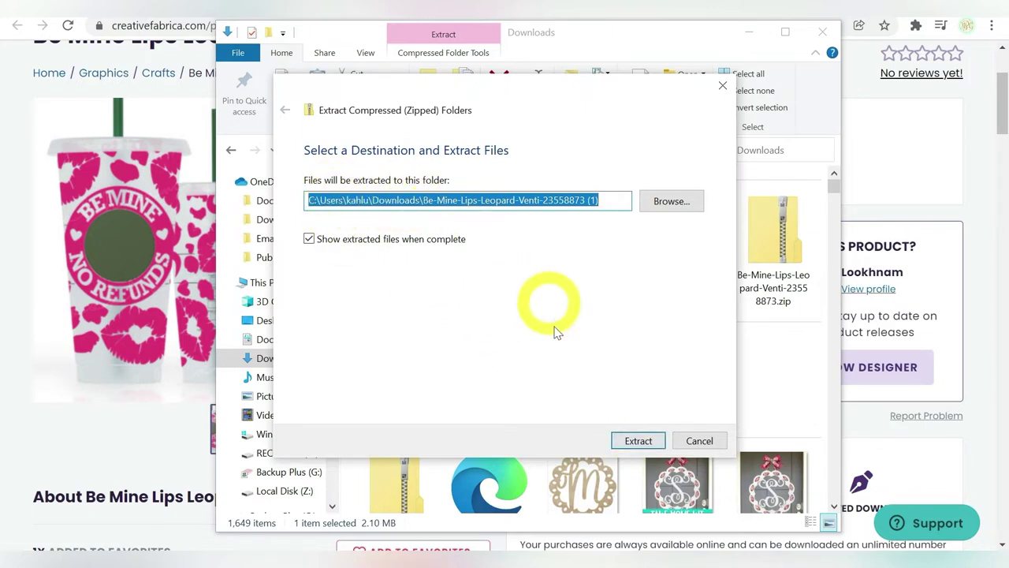
pyautogui.click(310, 239)
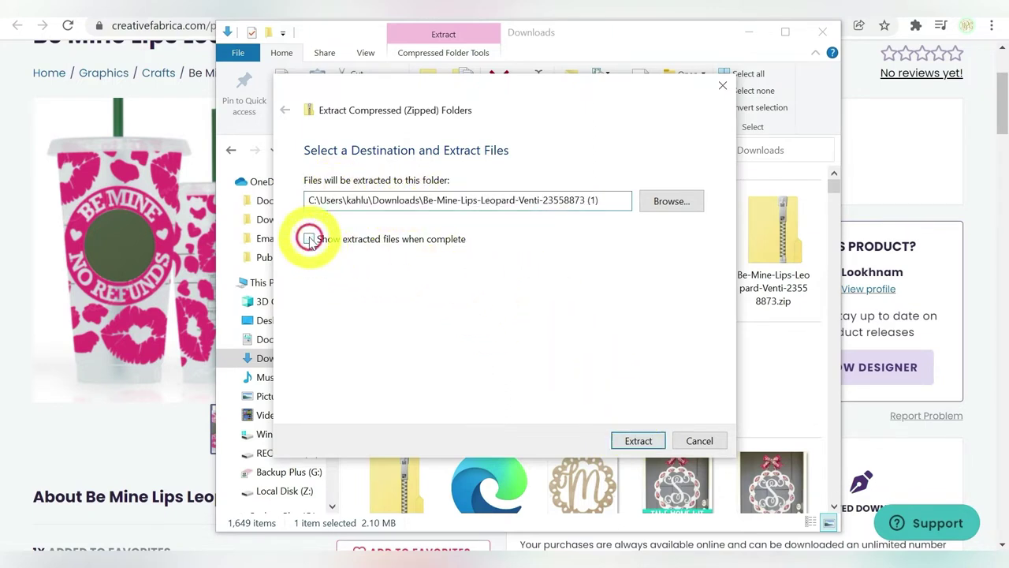
pyautogui.click(646, 438)
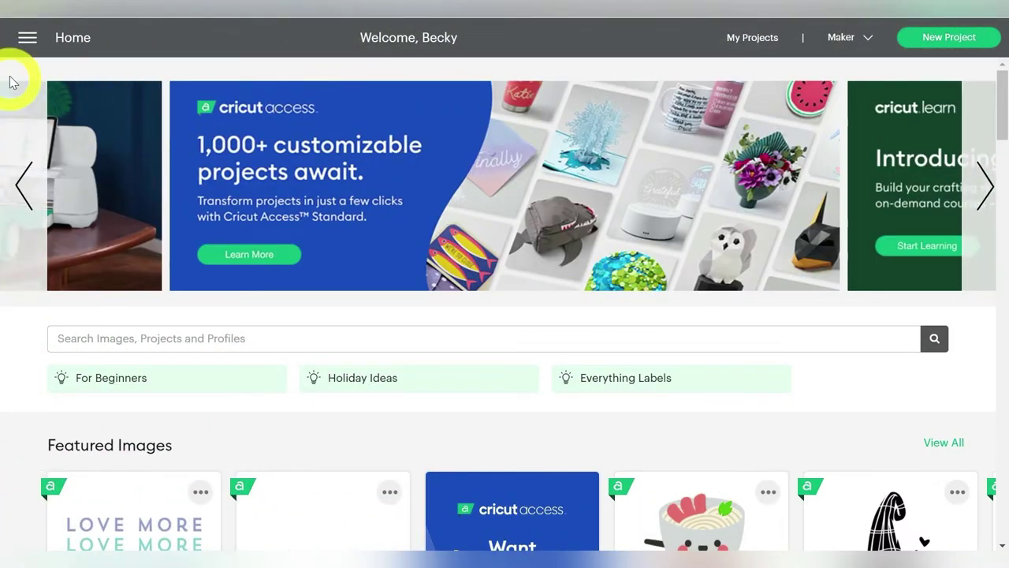
# Create a new blank Untitled project, replacing the earlier unsaved canvas
pyautogui.click(31, 45)
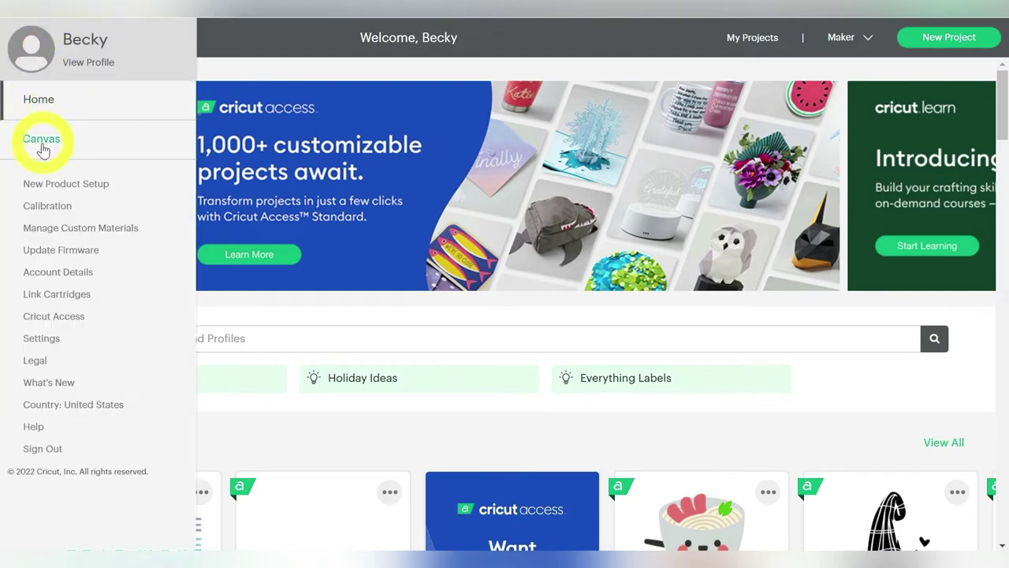
pyautogui.click(976, 41)
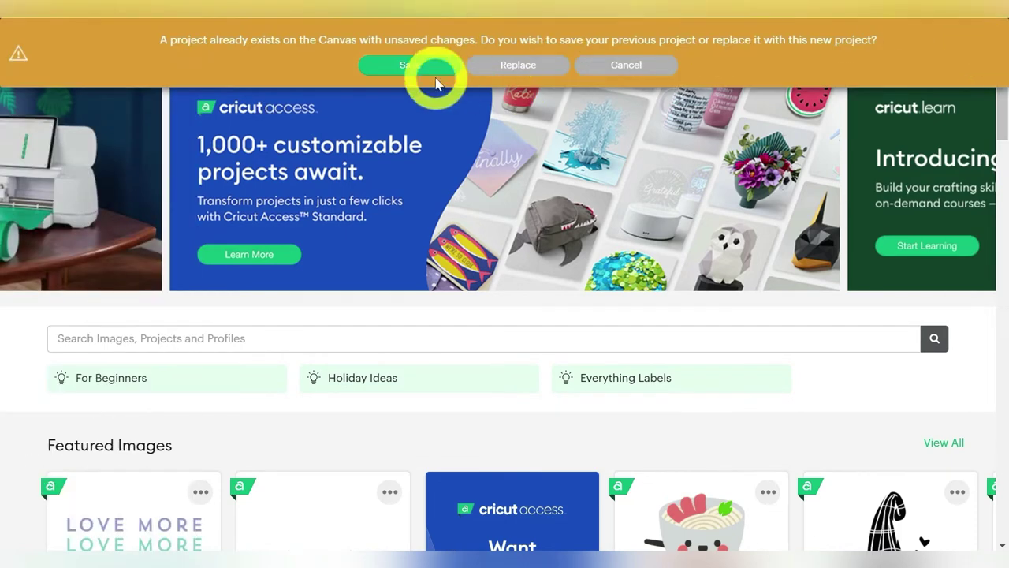
pyautogui.click(504, 65)
pyautogui.click(966, 45)
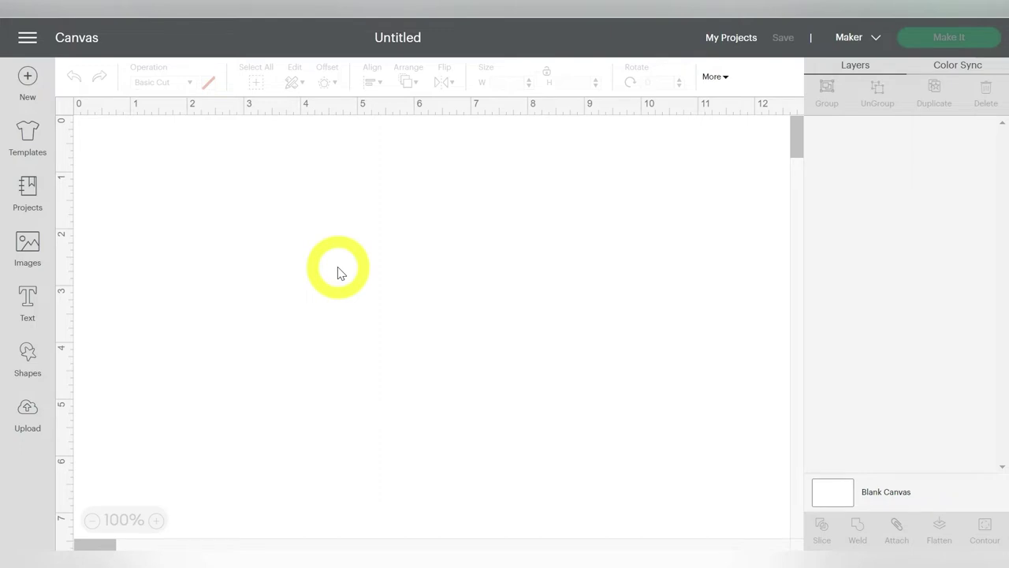
# Upload an image, browsing into VentiCup_LipLeopard-BeMine to open Venti_LipLeopard-BeMine.svg
pyautogui.click(28, 415)
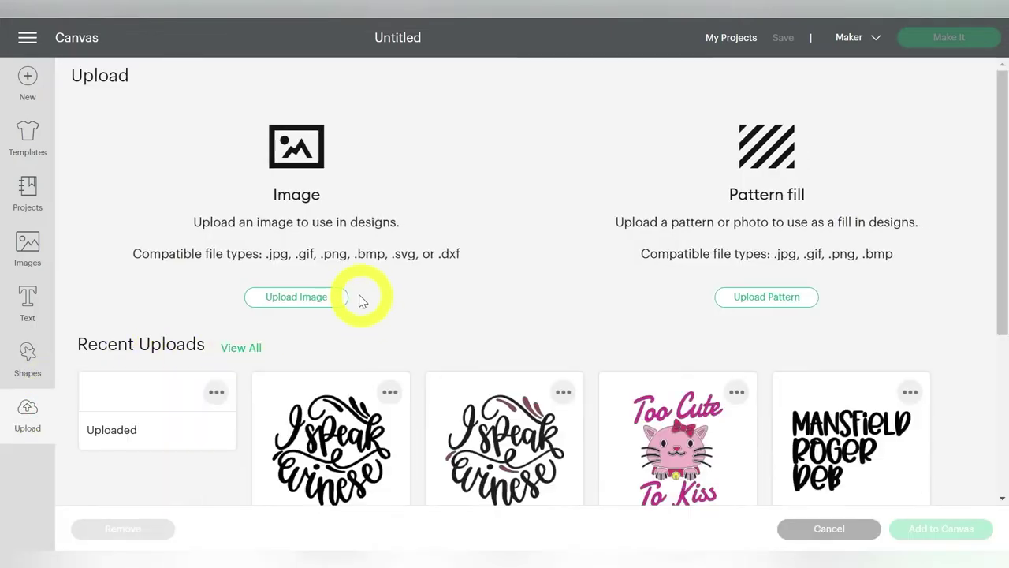
pyautogui.click(302, 298)
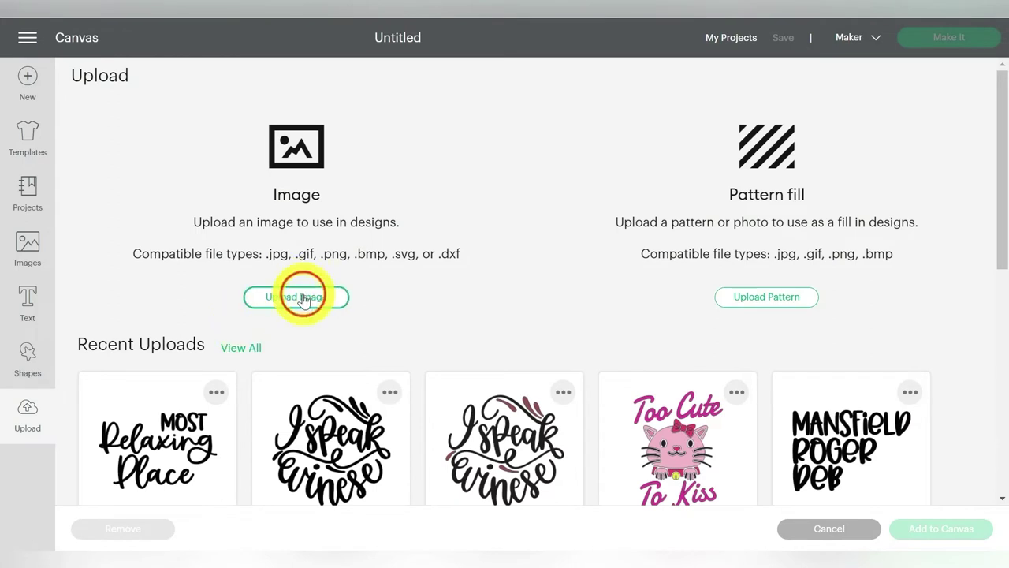
pyautogui.click(527, 288)
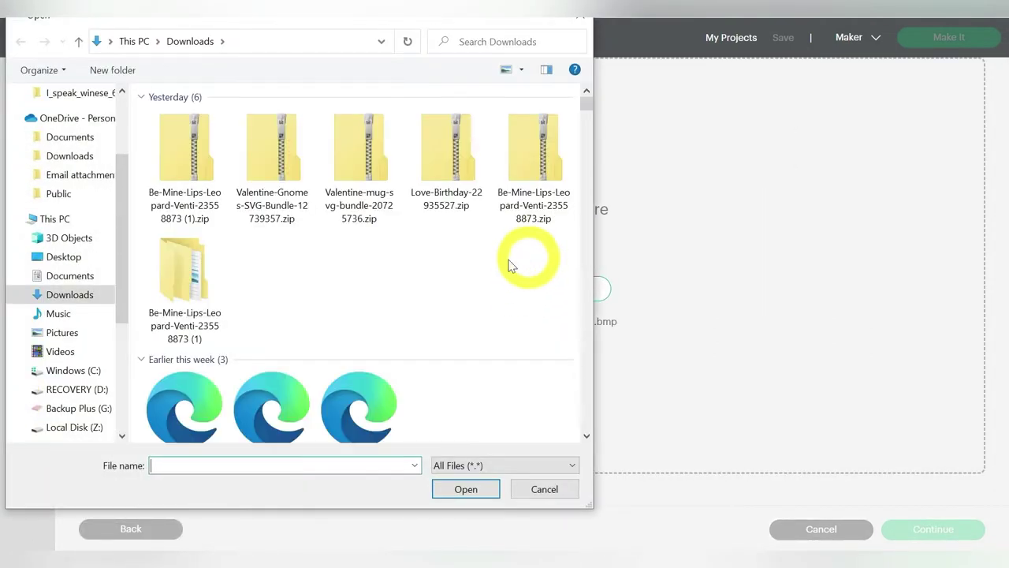
pyautogui.doubleClick(196, 273)
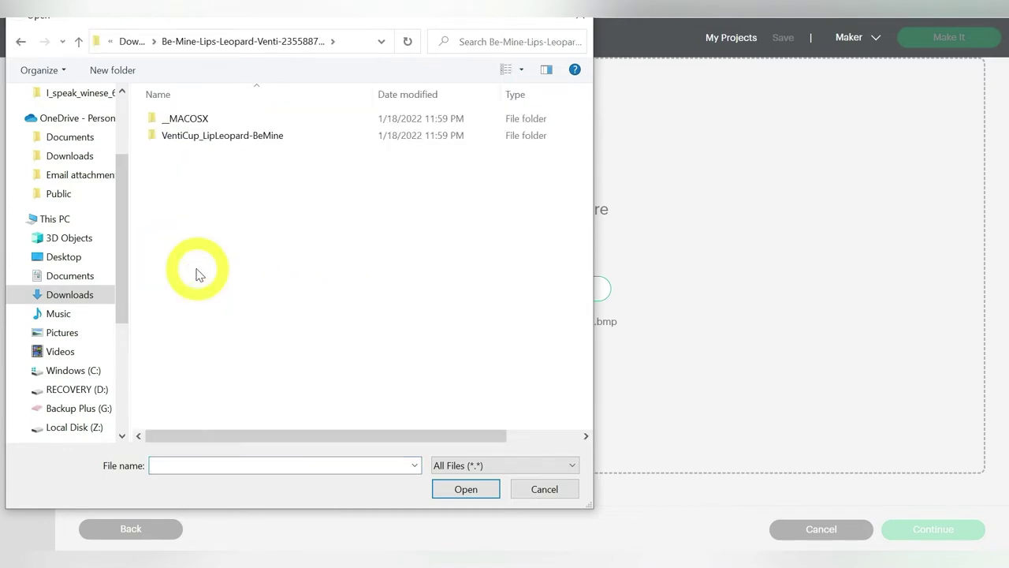
pyautogui.doubleClick(277, 138)
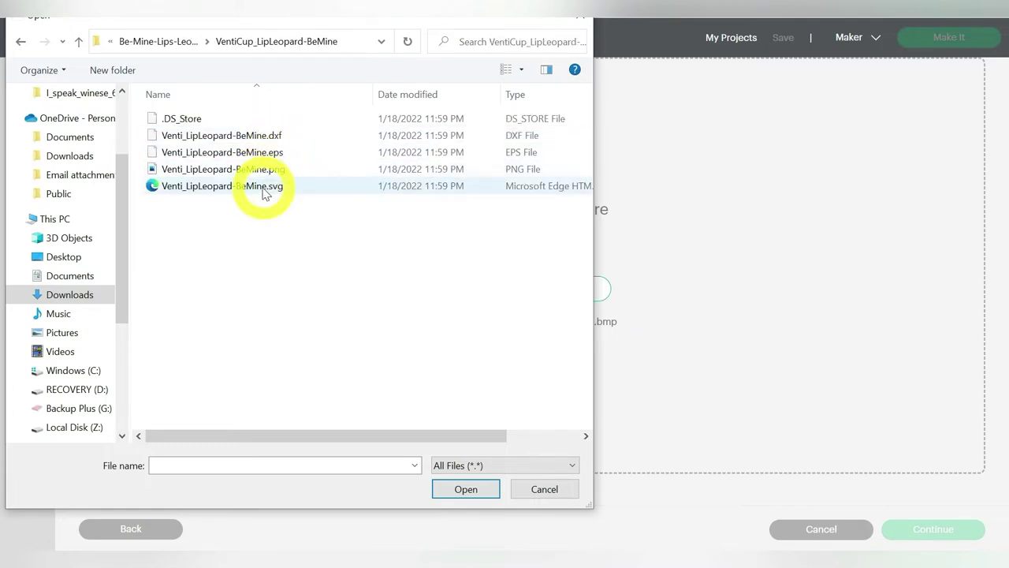
pyautogui.click(264, 192)
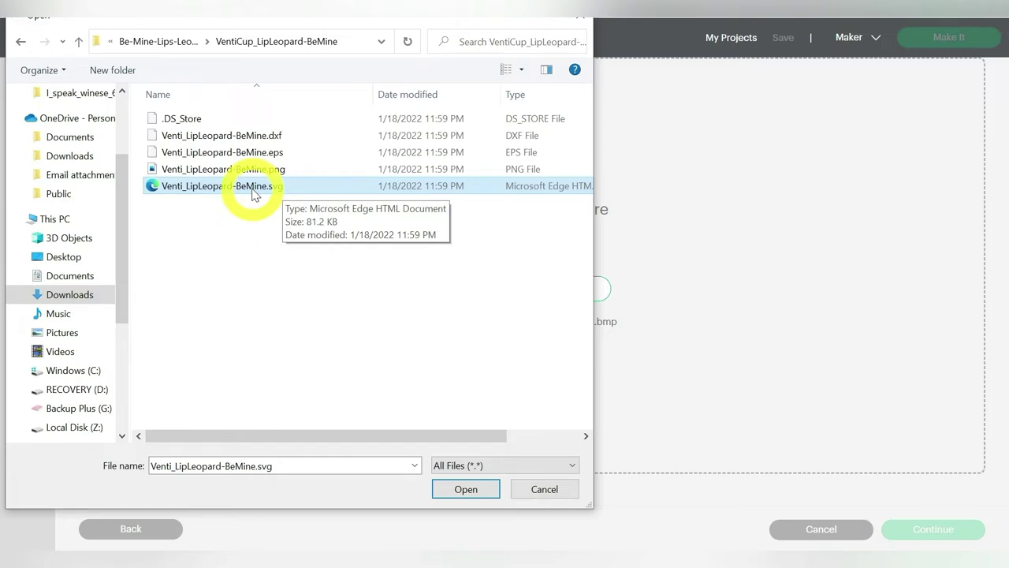
pyautogui.doubleClick(254, 194)
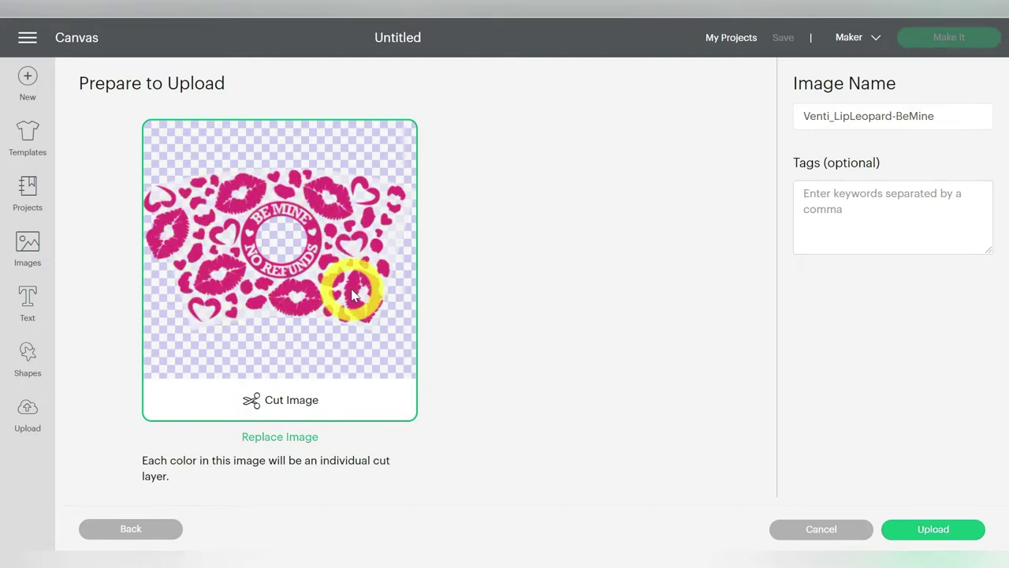
# Upload the image and add the new lips-and-hearts design from Recent Uploads to the canvas
pyautogui.click(921, 529)
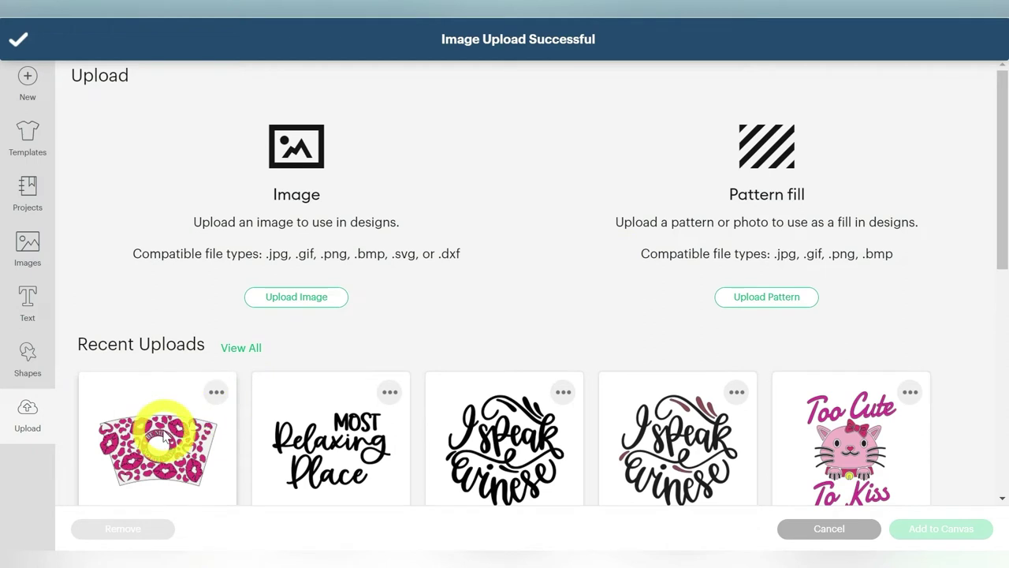
pyautogui.click(163, 430)
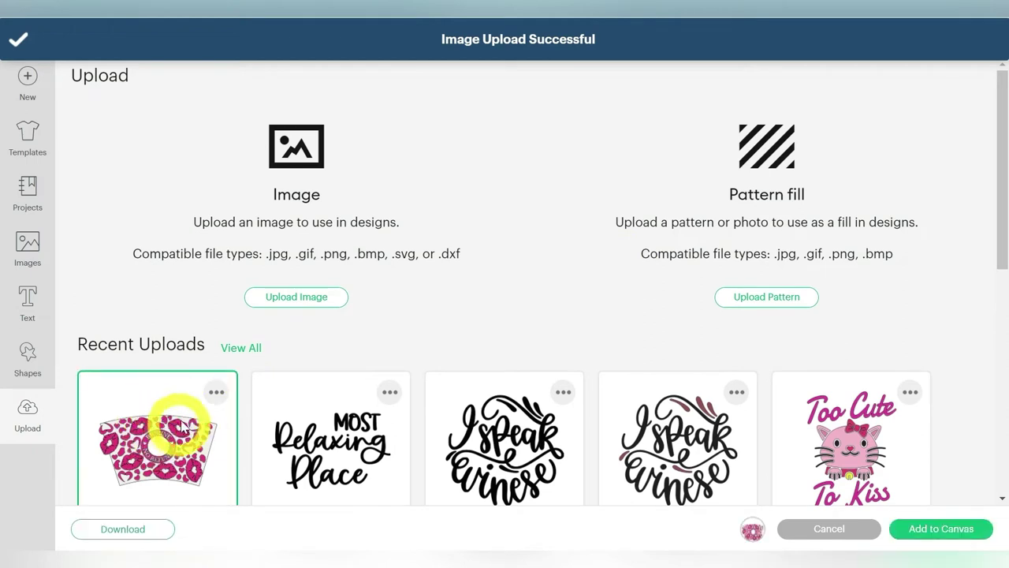
pyautogui.click(956, 529)
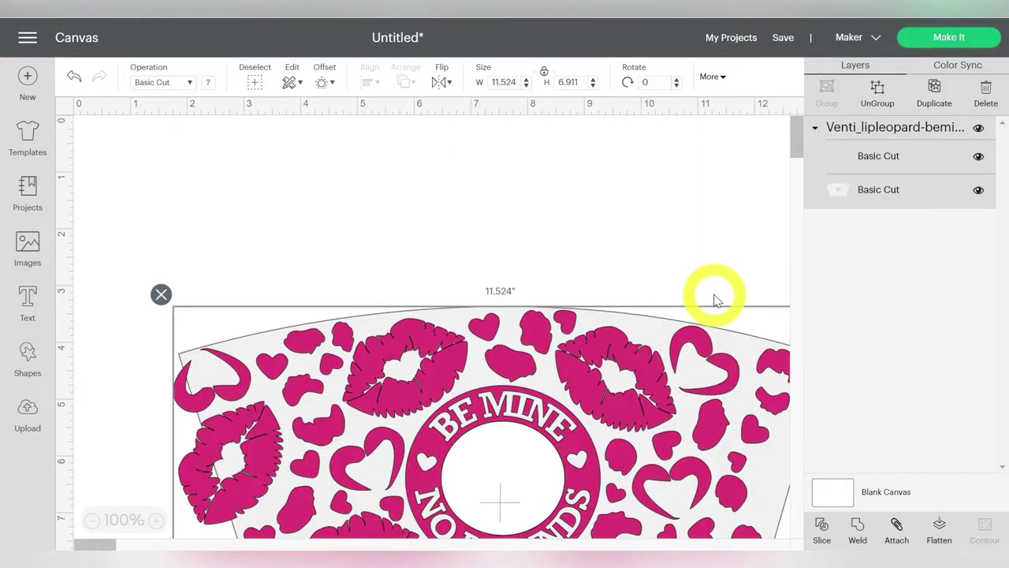
# Move the cup wrap design into view and ungroup it into separate layers
pyautogui.moveTo(597, 317); pyautogui.dragTo(544, 164)
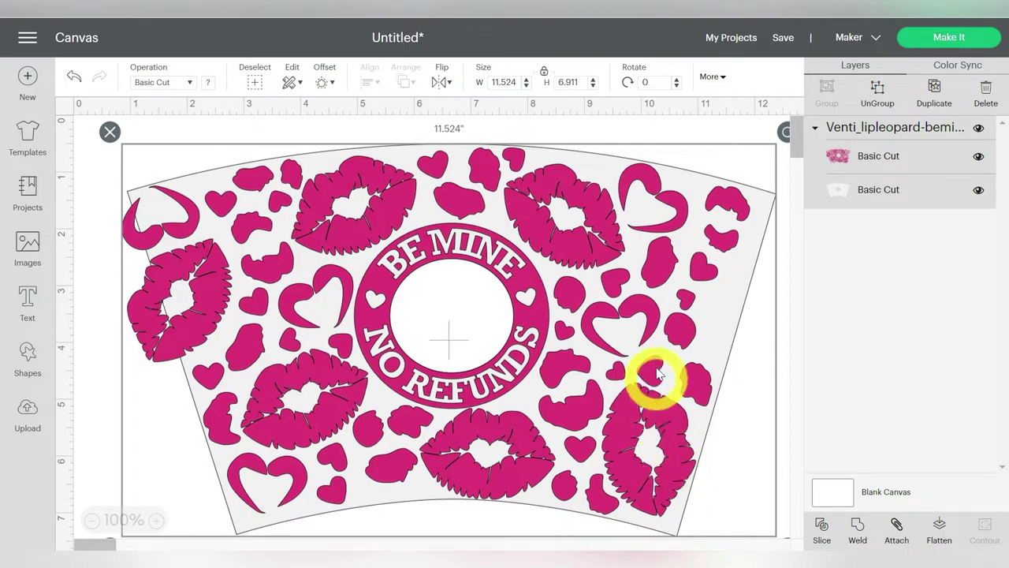
pyautogui.click(876, 89)
pyautogui.click(709, 120)
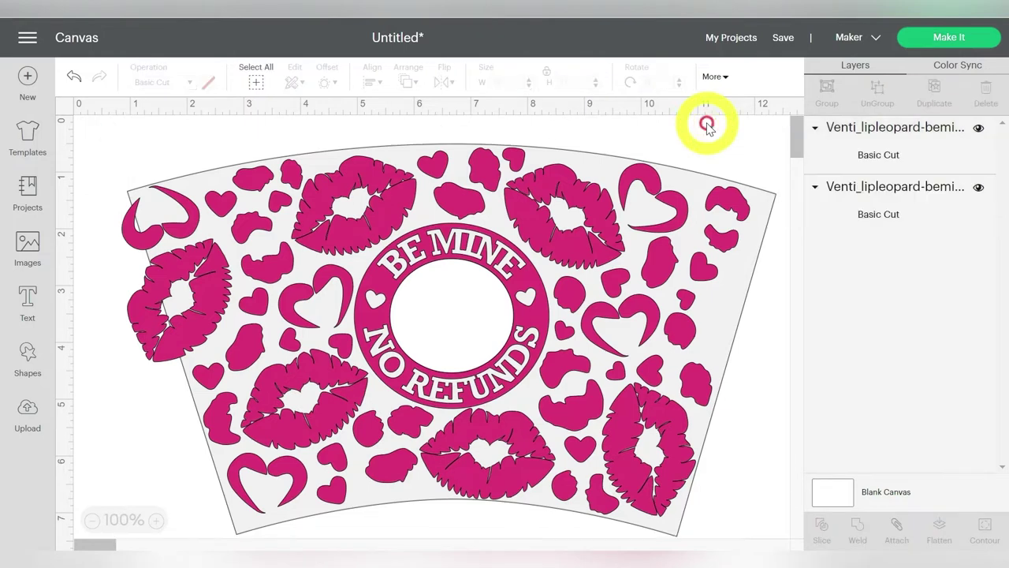
# Delete the grey cup background layer, keep the pink lips pattern selected, and choose Make It
pyautogui.click(769, 229)
pyautogui.moveTo(757, 213); pyautogui.dragTo(787, 327)
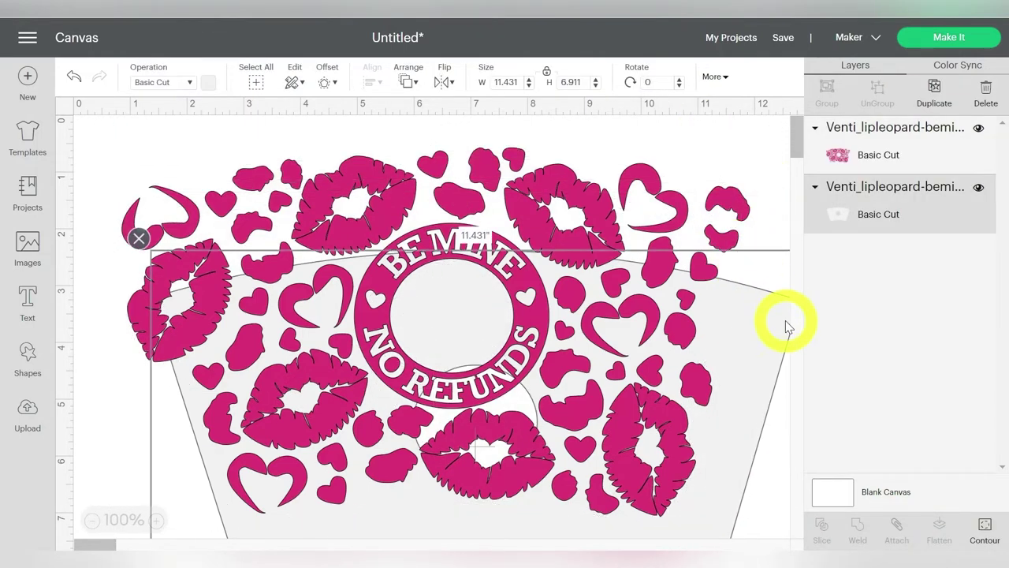
pyautogui.click(868, 206)
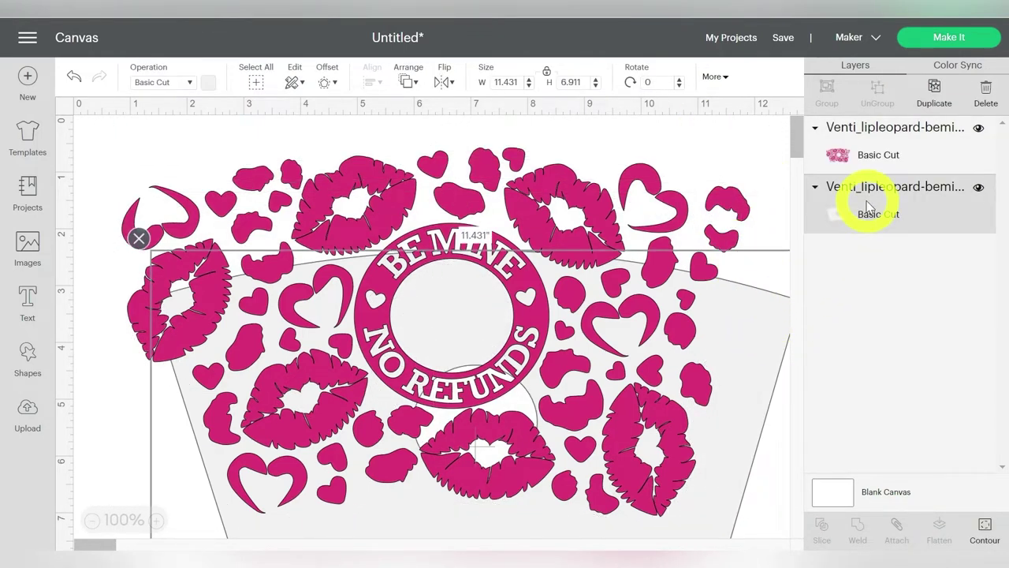
pyautogui.rightClick(867, 203)
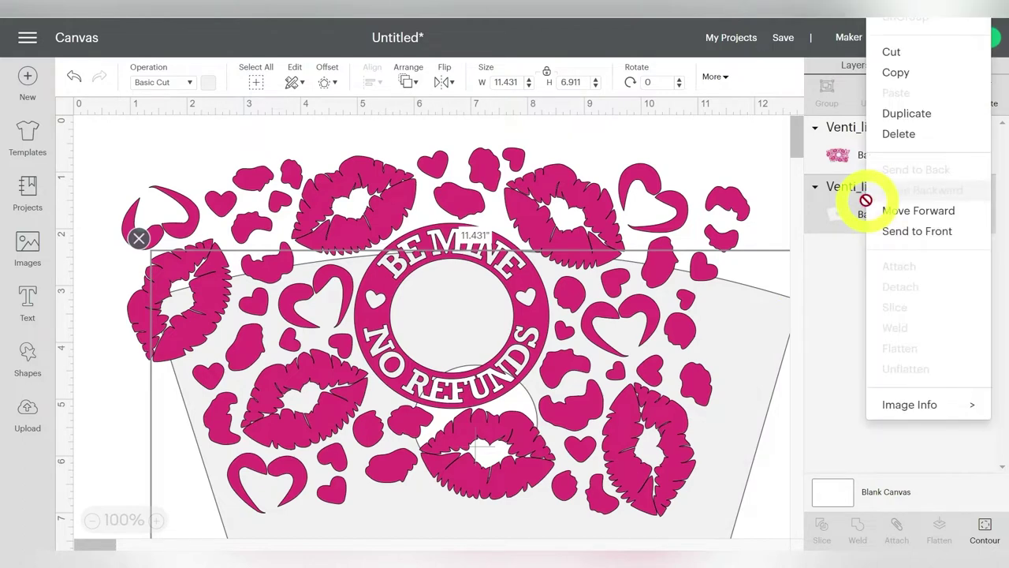
pyautogui.click(898, 133)
pyautogui.click(578, 251)
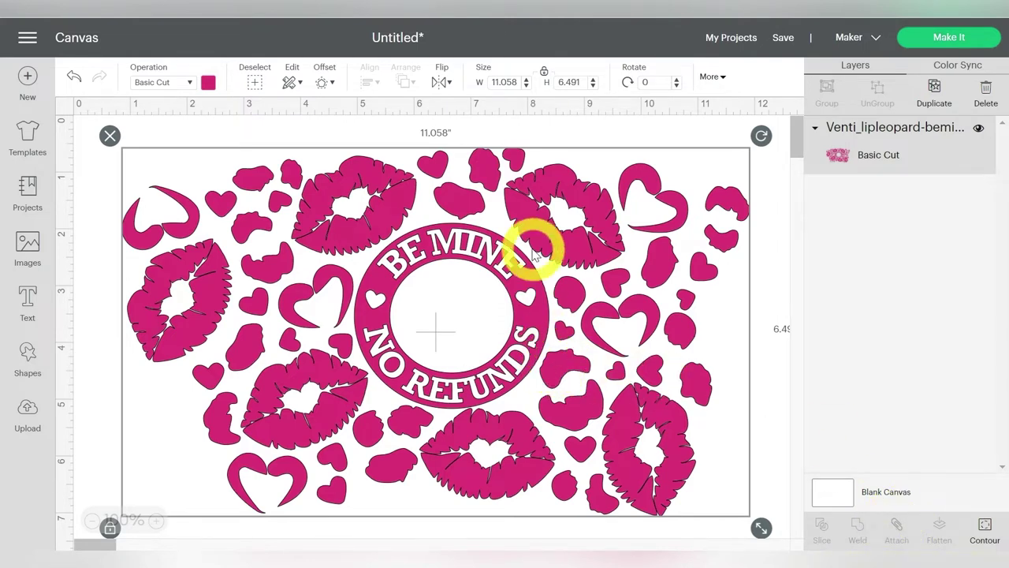
pyautogui.click(975, 45)
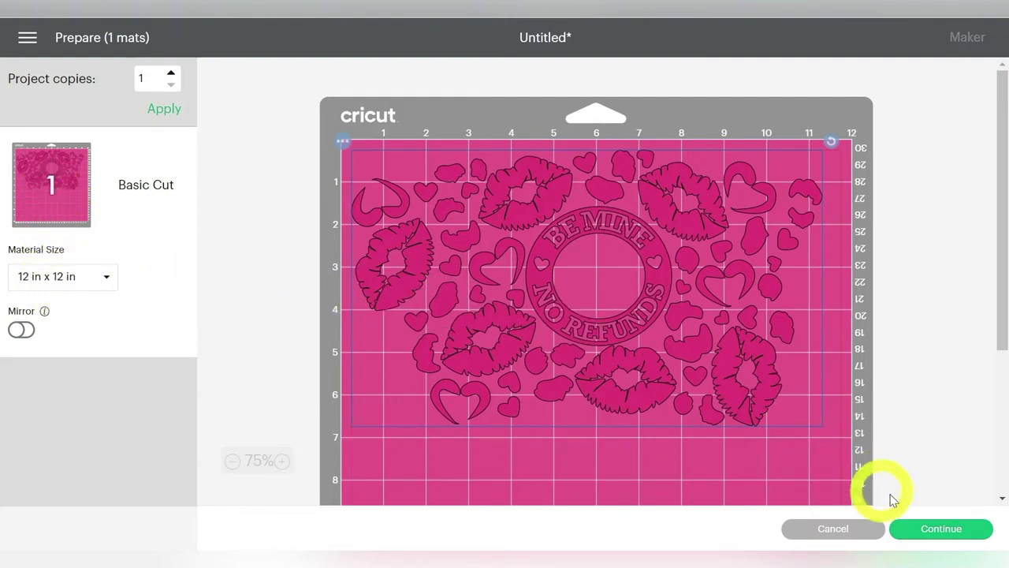
# Accept the single 12 in × 12 in mat layout and continue to material selection
pyautogui.click(913, 531)
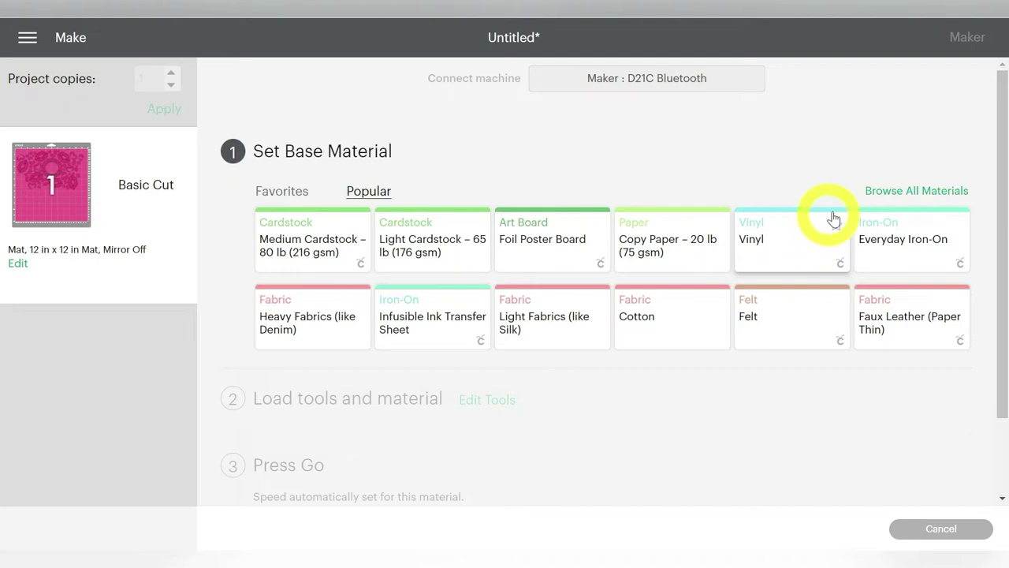
# Search all materials for 'premium' and set Premium Outdoor Vinyl as the base material
pyautogui.click(889, 193)
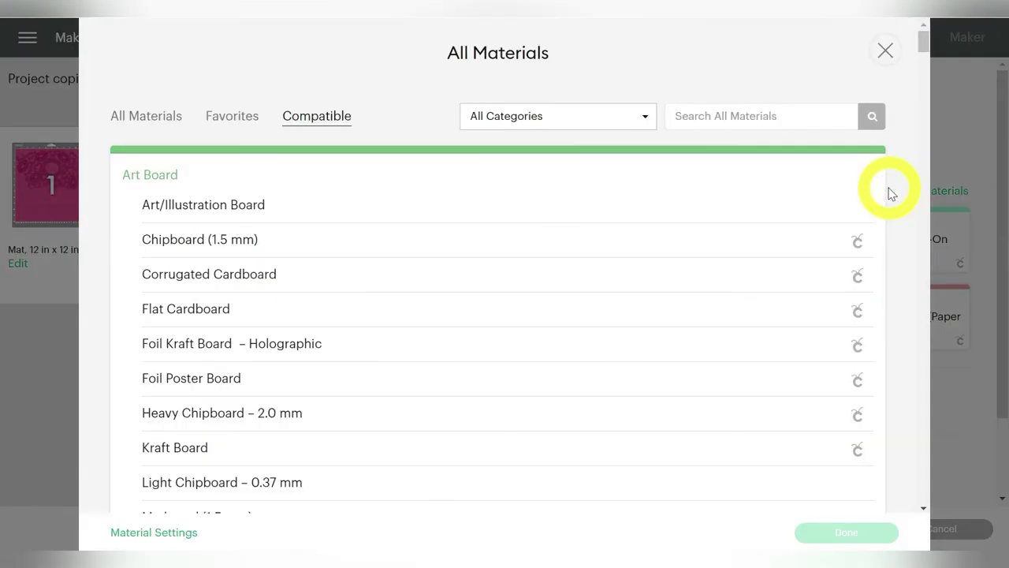
pyautogui.click(813, 127)
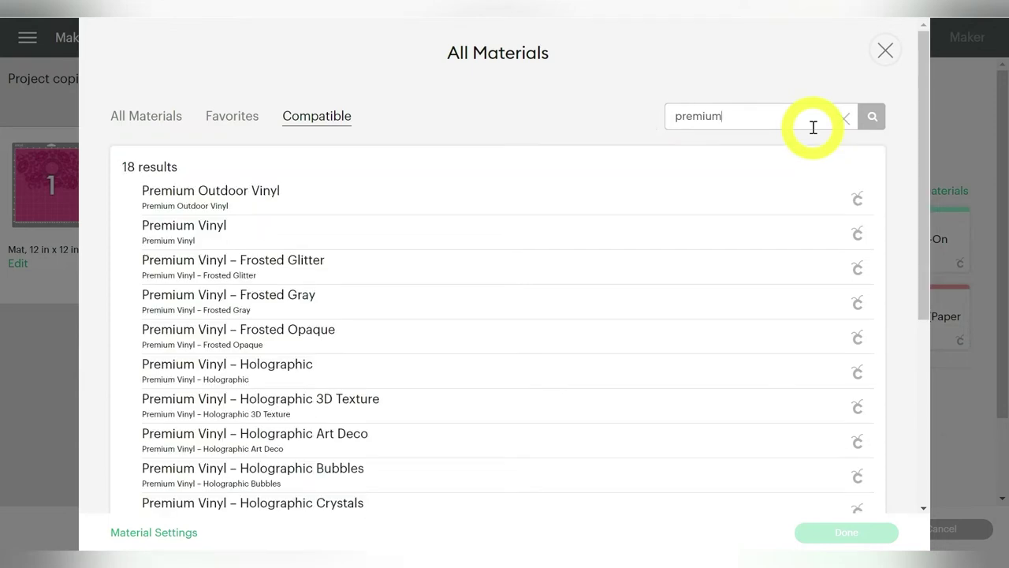
pyautogui.click(253, 192)
pyautogui.click(823, 534)
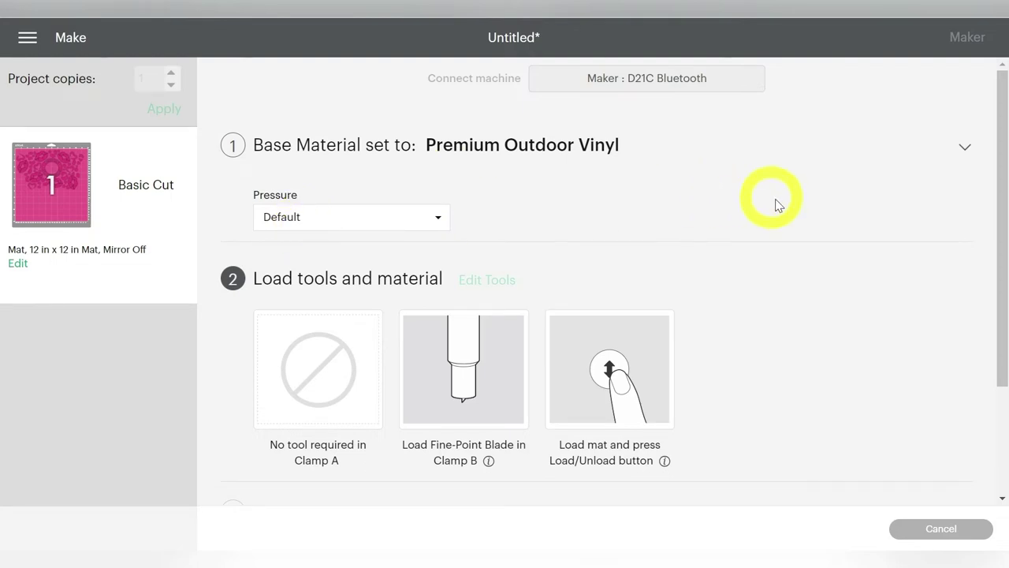
pyautogui.scroll(-3, 788, 209)
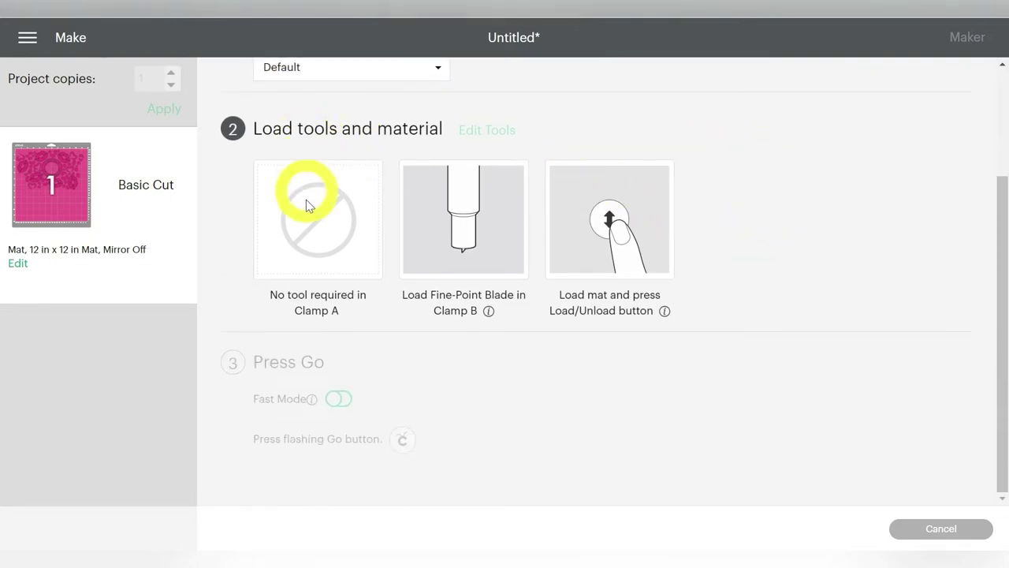